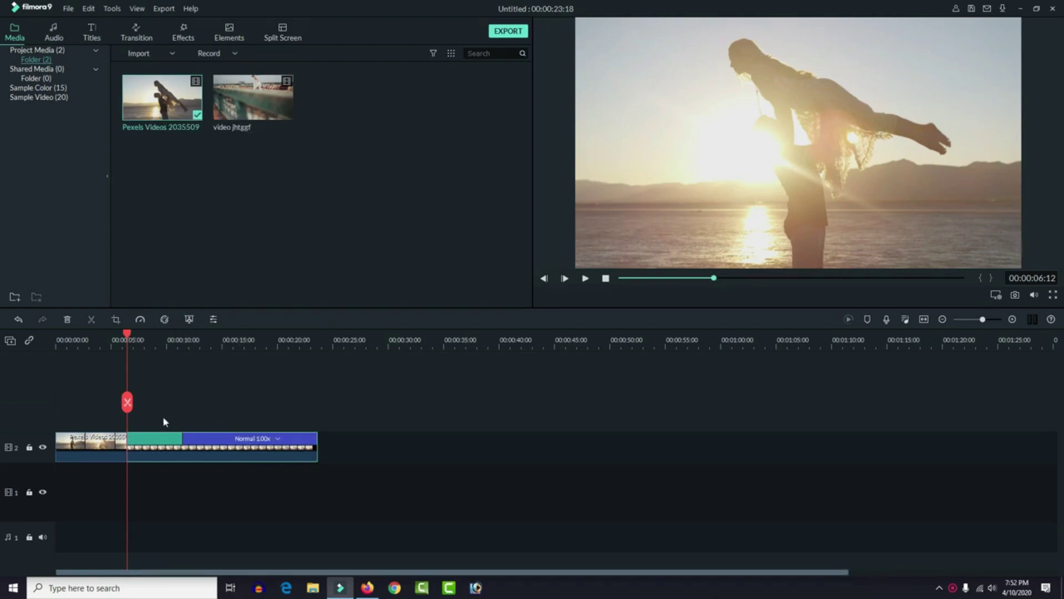
Set the duration of the freeze frame in the couple clip to 3 seconds.
left_click(155, 439)
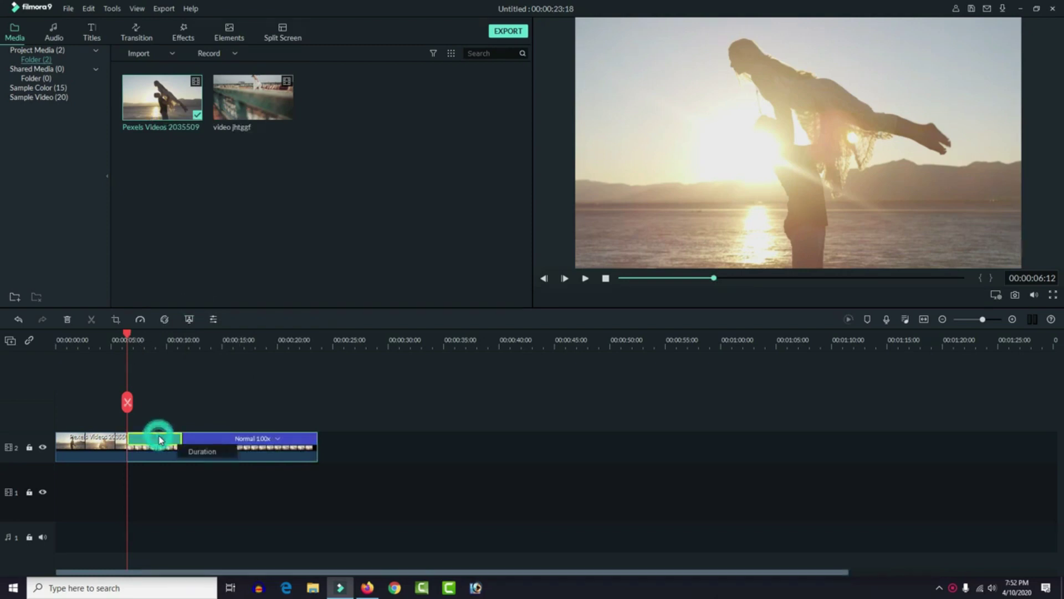
left_click(195, 452)
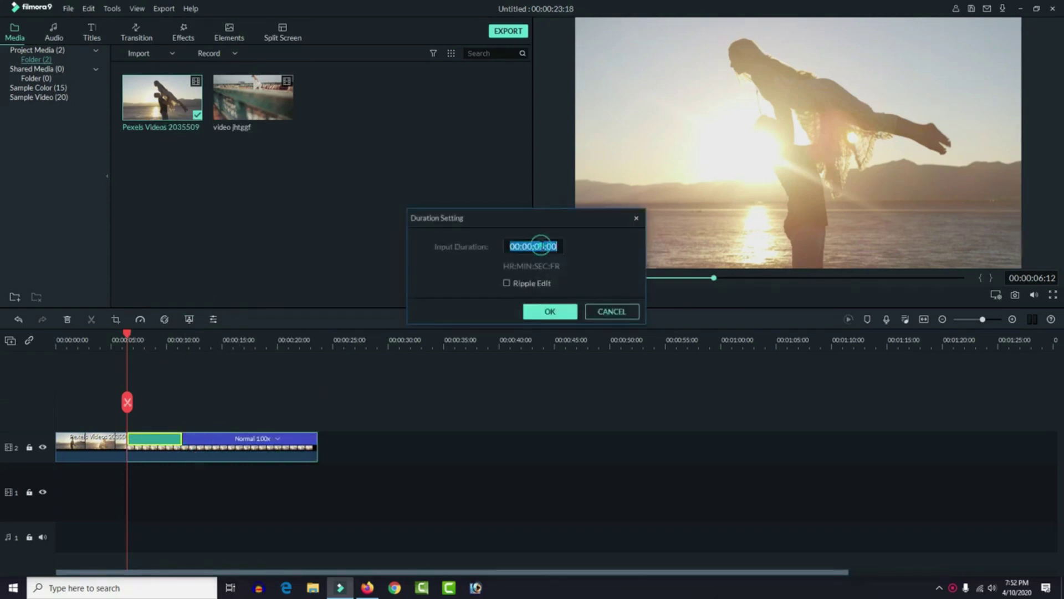
left_click(542, 246)
left_click(550, 312)
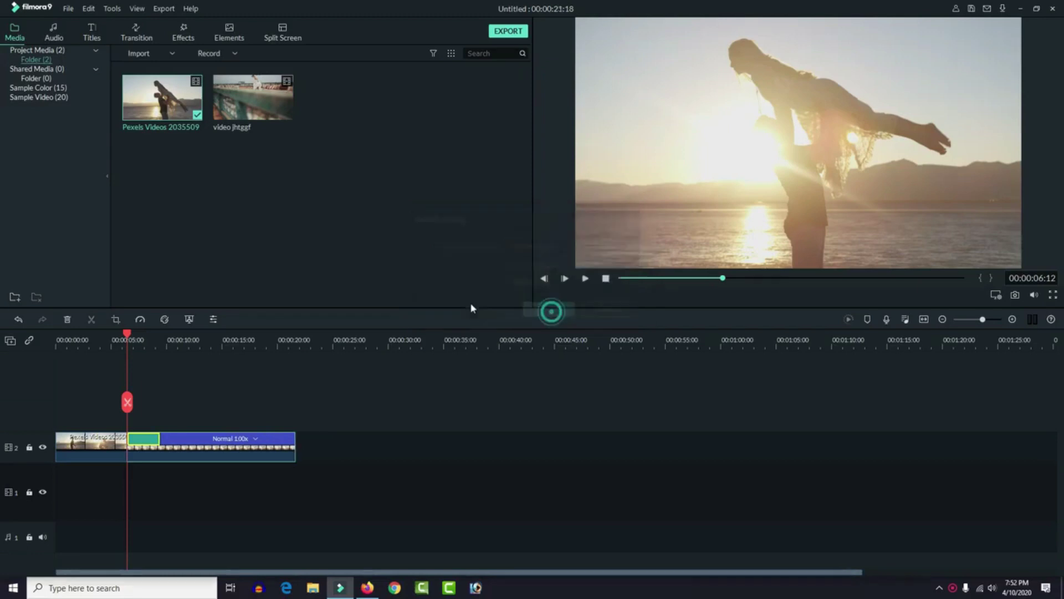
Split the clip at the end of the freeze frame, 00:00:09:12, and delete the remaining footage.
left_click_drag(128, 335, 161, 335)
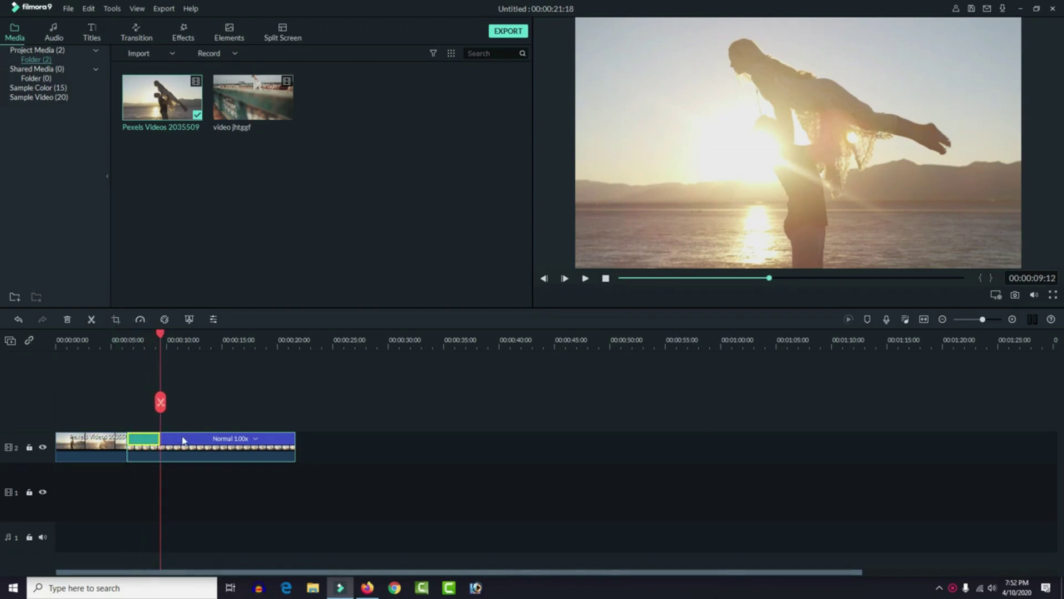
left_click(92, 321)
left_click(67, 321)
Place the video jhtggf clip directly after the freeze frame and cut off its opening up to 00:00:11:17.
left_click_drag(254, 99, 169, 445)
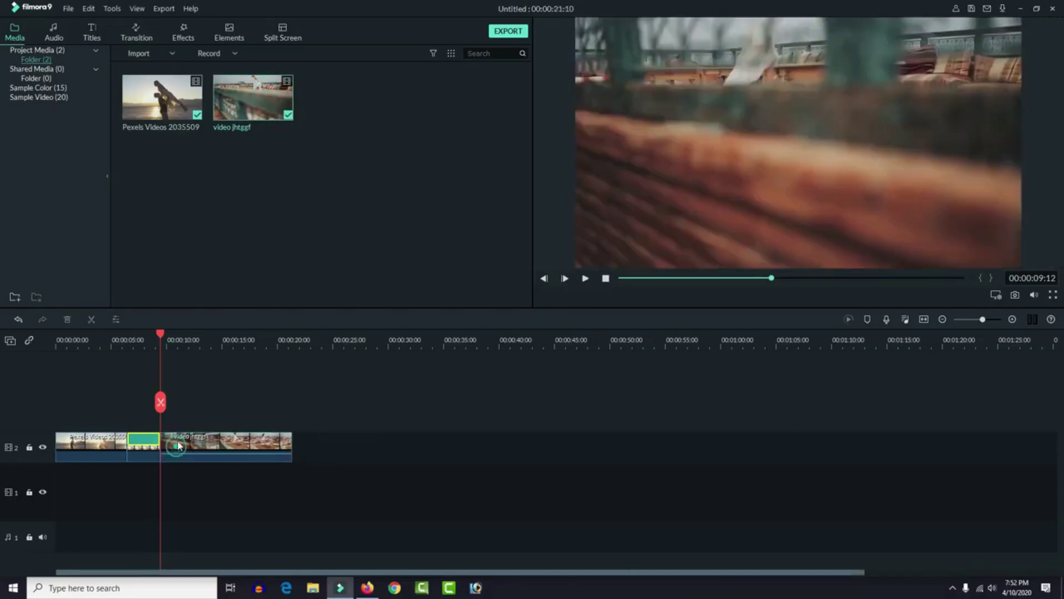
left_click_drag(160, 334, 185, 347)
left_click(198, 441)
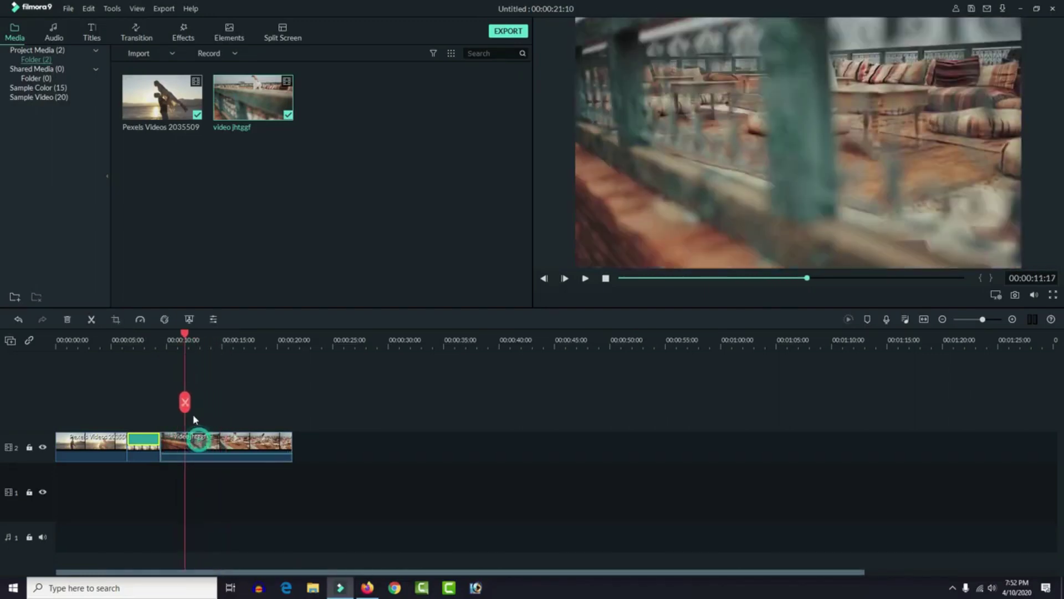
left_click(188, 408)
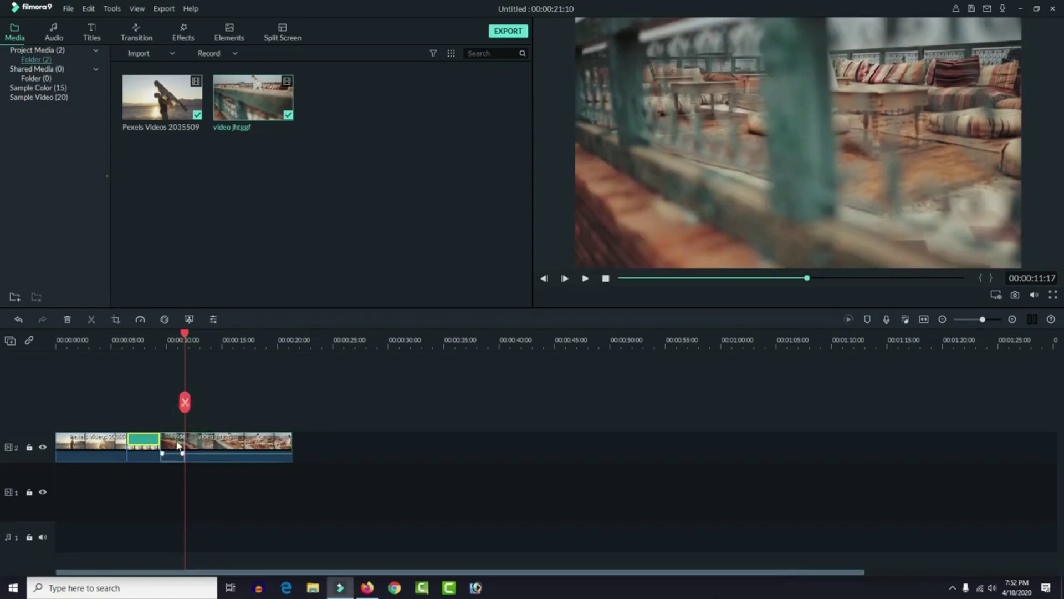
left_click(67, 321)
Split the second clip at 00:00:15:01 and add a freeze frame at that point.
left_click_drag(160, 338, 223, 344)
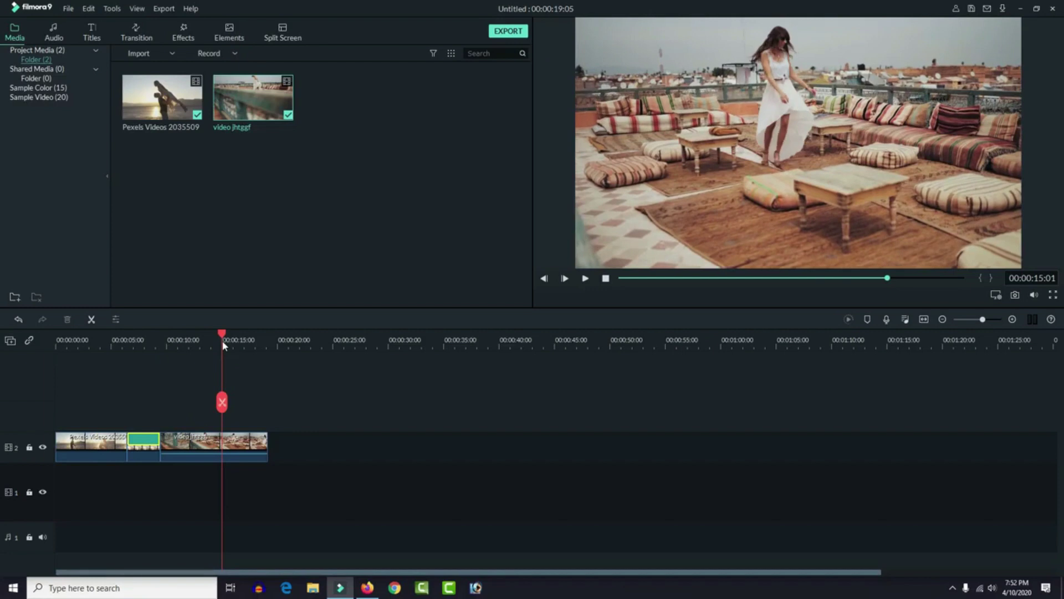
left_click(240, 453)
left_click(222, 402)
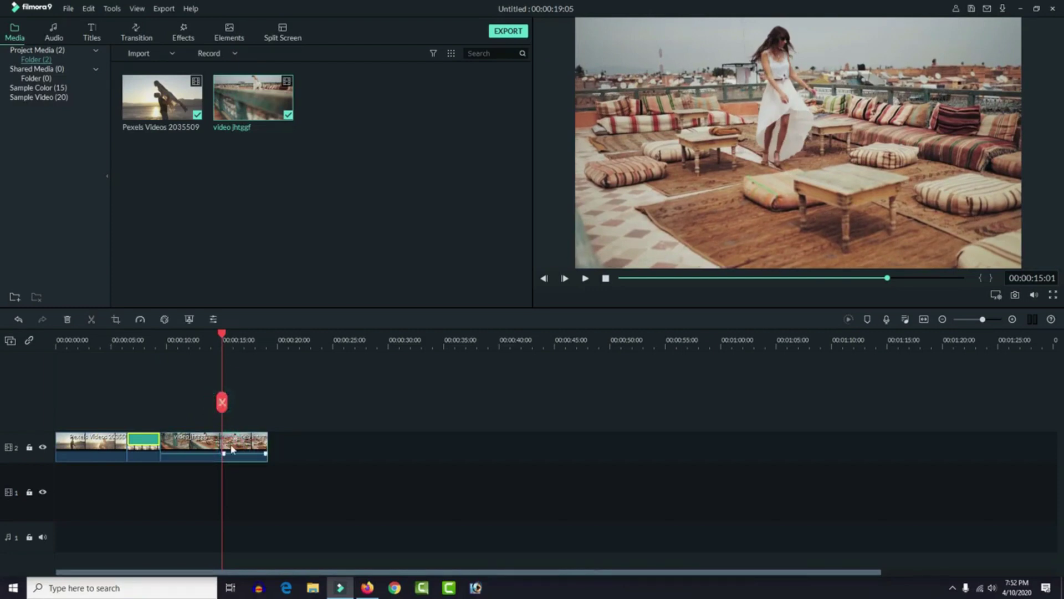
right_click(231, 449)
left_click(254, 305)
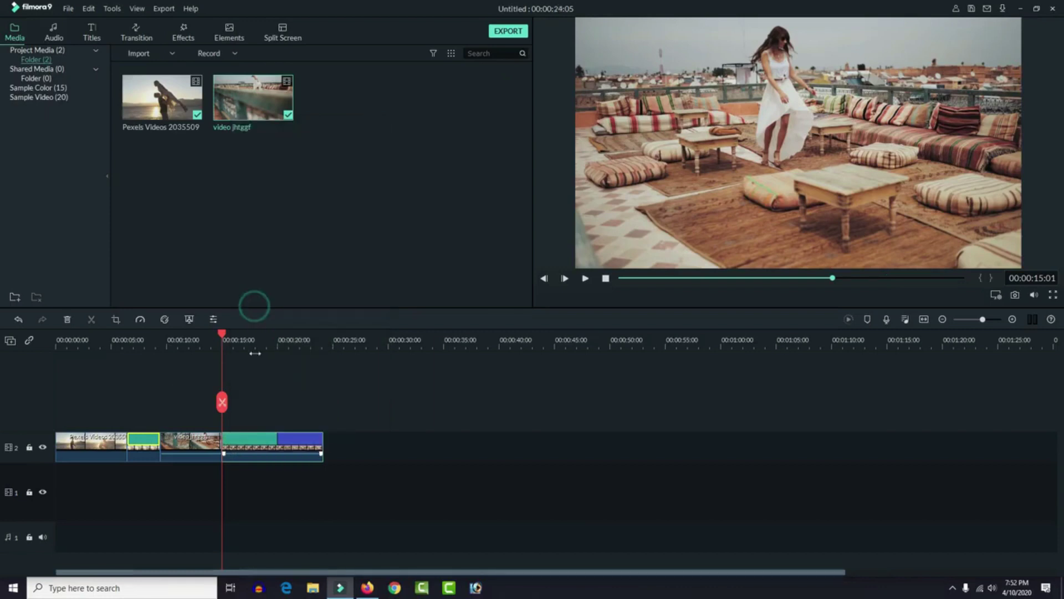
Set the second clip's freeze frame duration to 3 seconds.
double_click(264, 441)
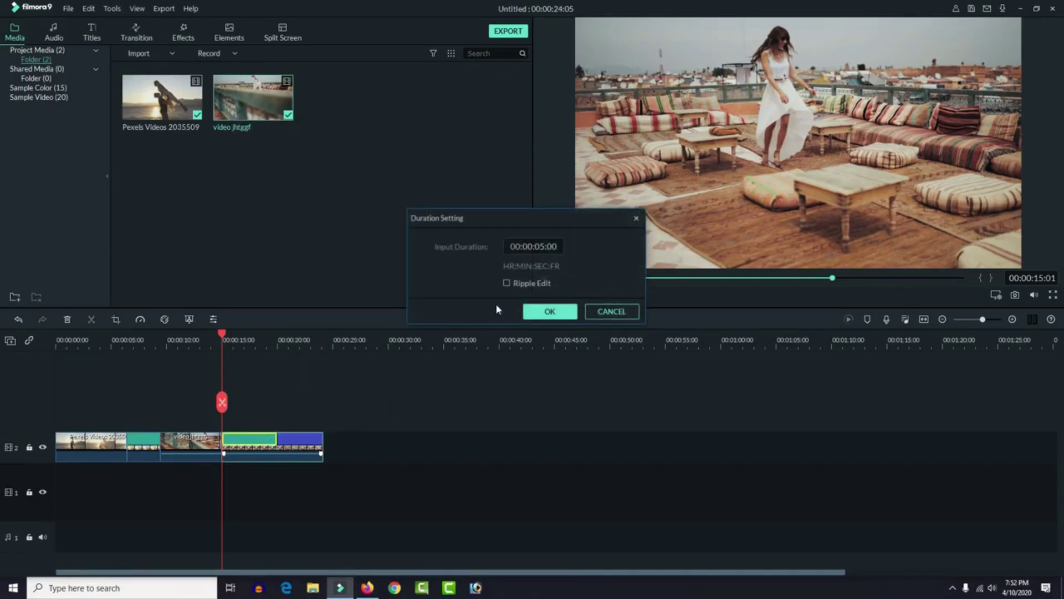
left_click(541, 245)
left_click(543, 246)
type("3")
left_click(557, 308)
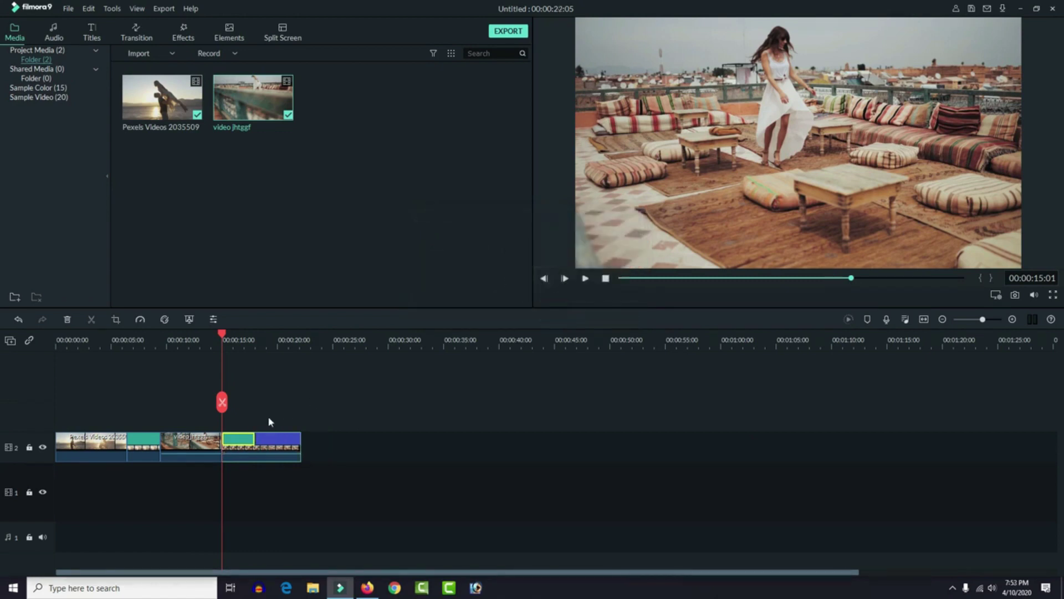
Split the second clip at the end of its freeze frame, 00:00:17:22, and delete the leftover footage.
left_click_drag(220, 335, 256, 346)
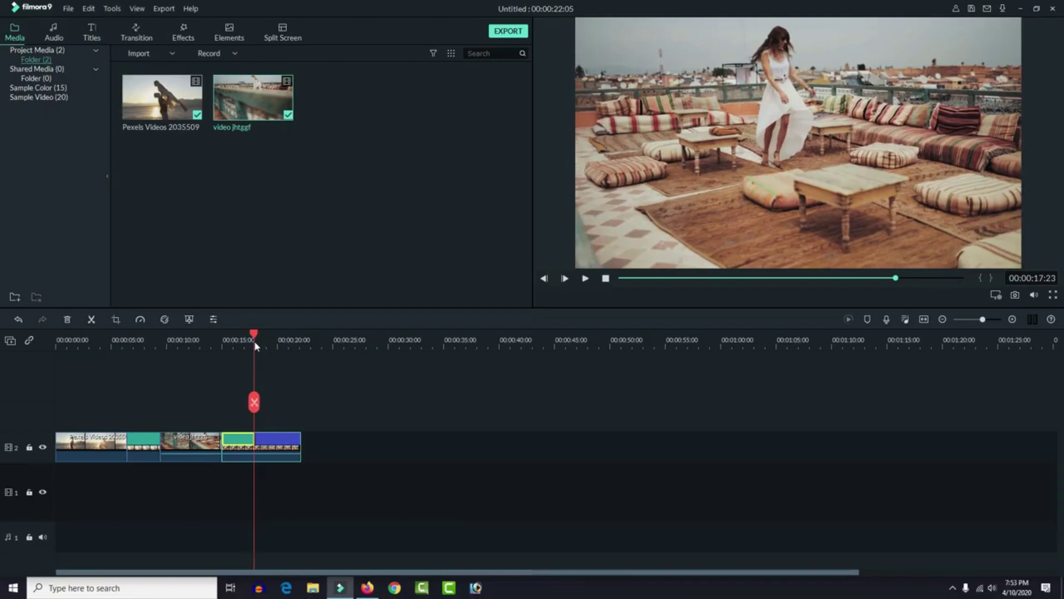
left_click(92, 320)
right_click(275, 445)
left_click(67, 320)
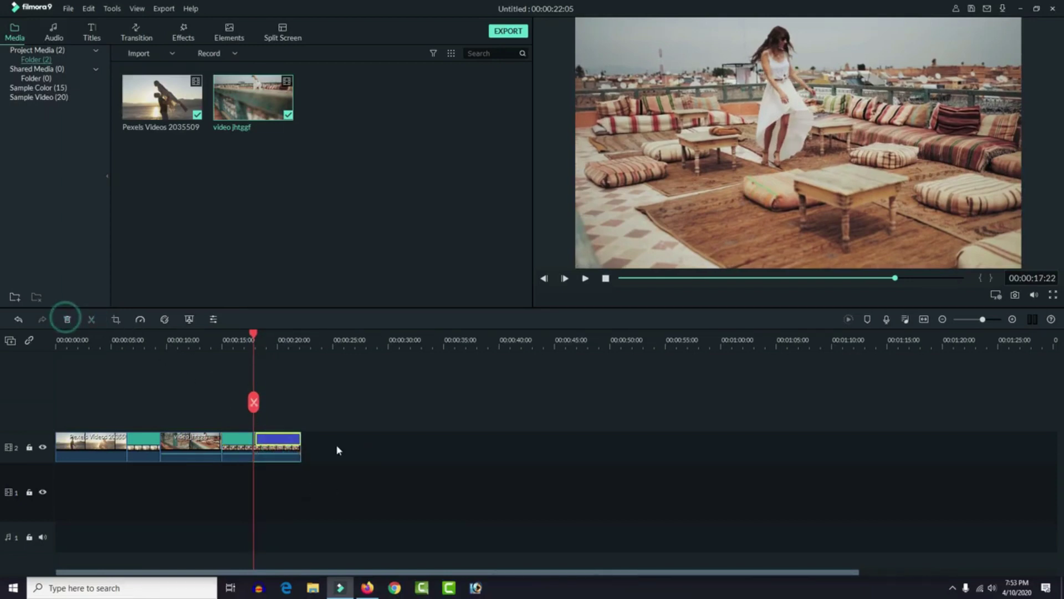
left_click(270, 450)
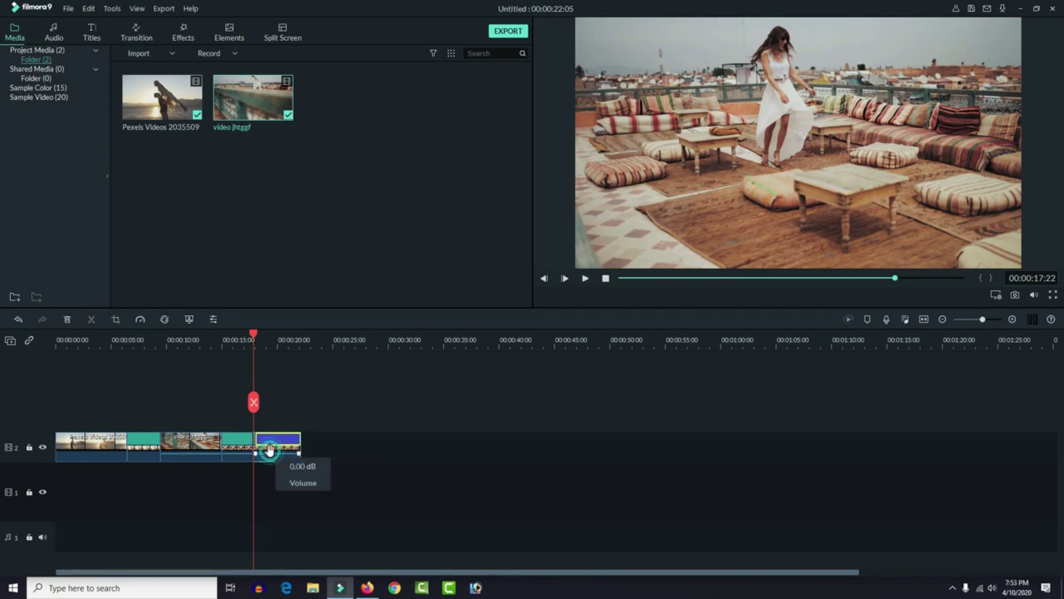
left_click(68, 320)
Play the sequence from 00:00:03:21 to check both freeze frames.
left_click_drag(253, 335, 97, 366)
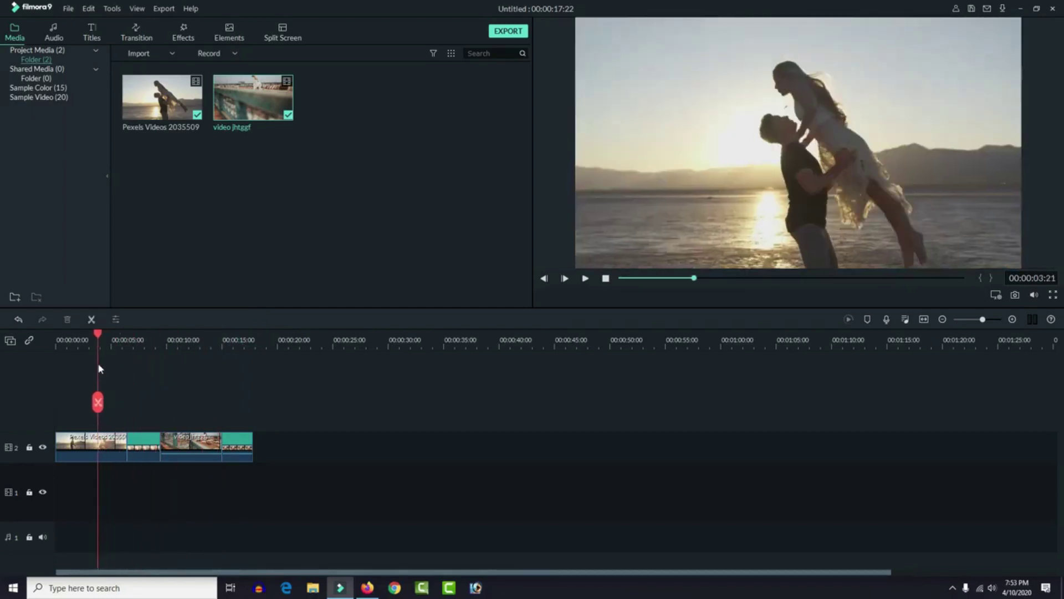
left_click(585, 279)
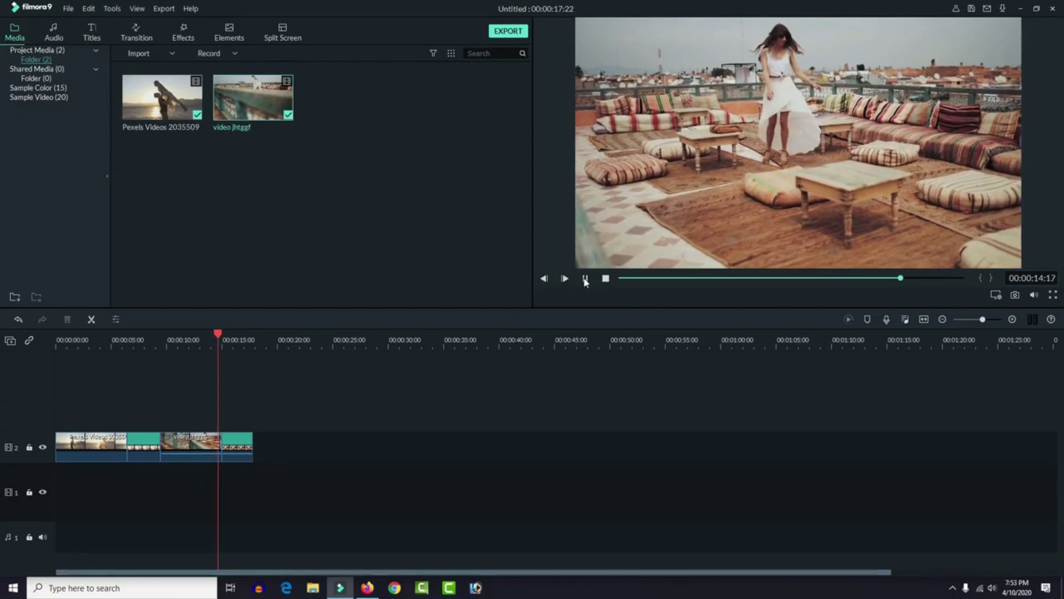
left_click(585, 279)
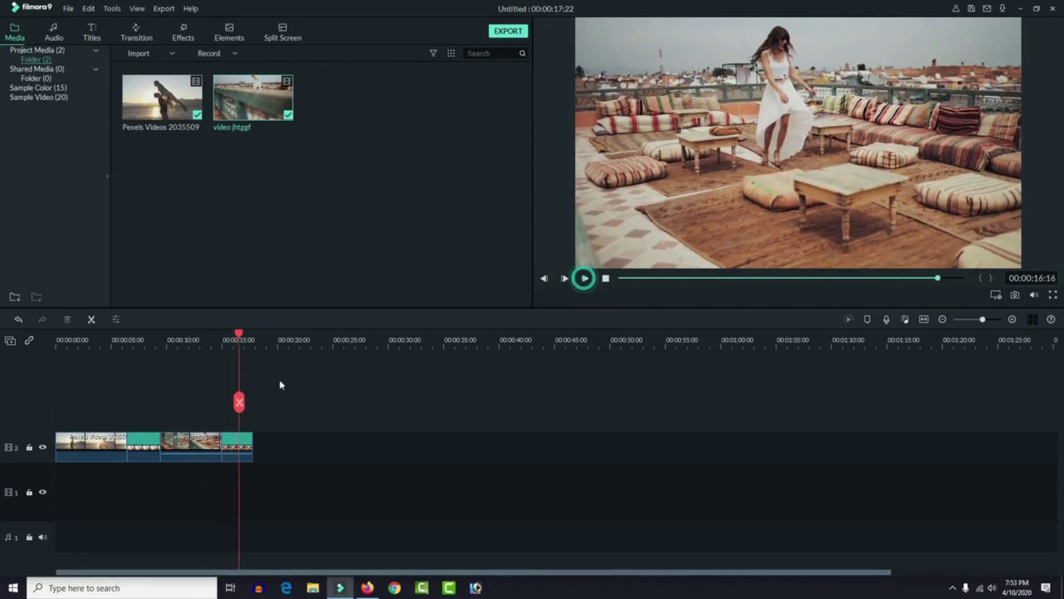
Add a Flash transition at the start of each of the two freeze frames.
left_click_drag(239, 336, 111, 339)
left_click(224, 241)
left_click(138, 34)
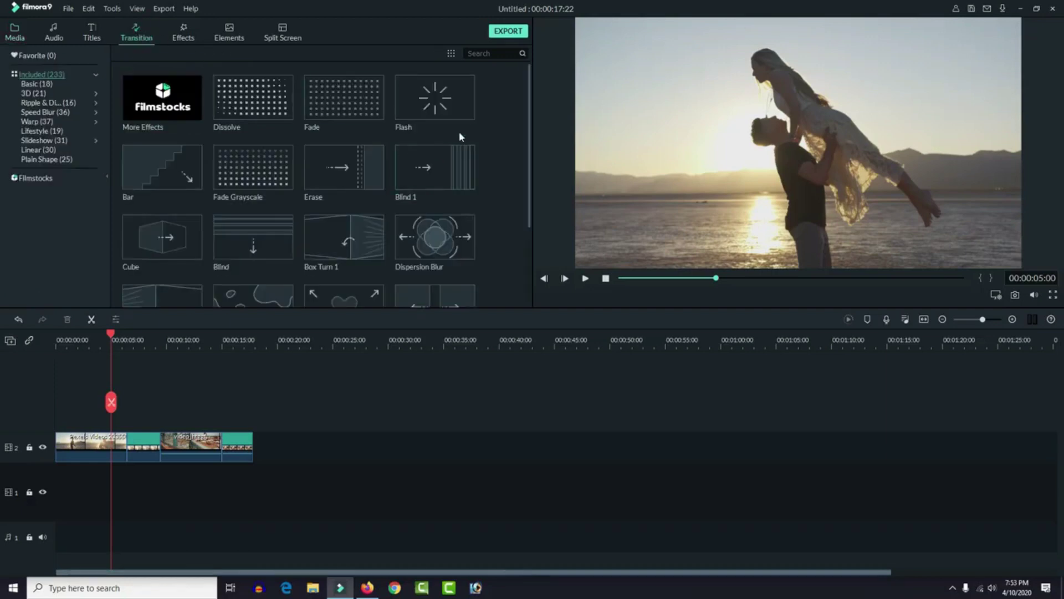
left_click_drag(453, 113, 398, 190)
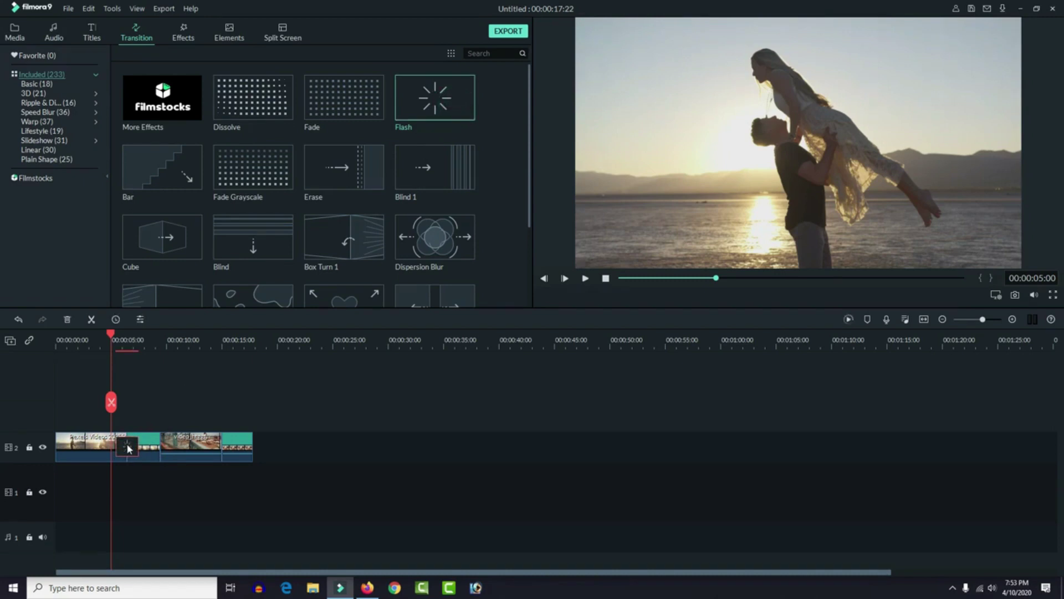
left_click_drag(444, 109, 215, 431)
Set the Flash transition duration to 00:00:00:20 and apply it to all transitions.
double_click(225, 447)
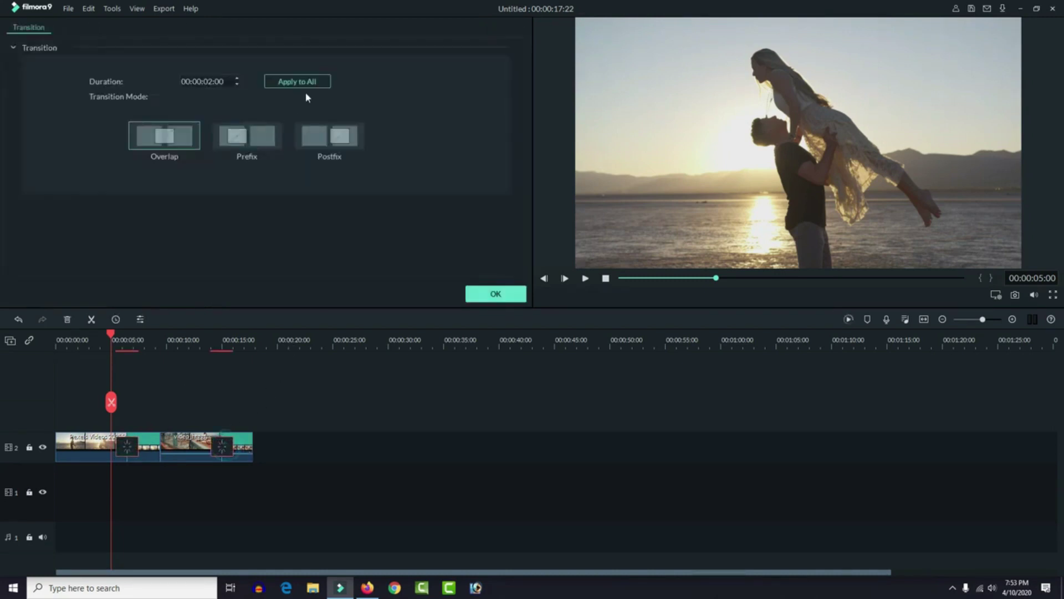
left_click(227, 82)
key("Down")
key("Down")
key("Down")
key("Down")
left_click(320, 82)
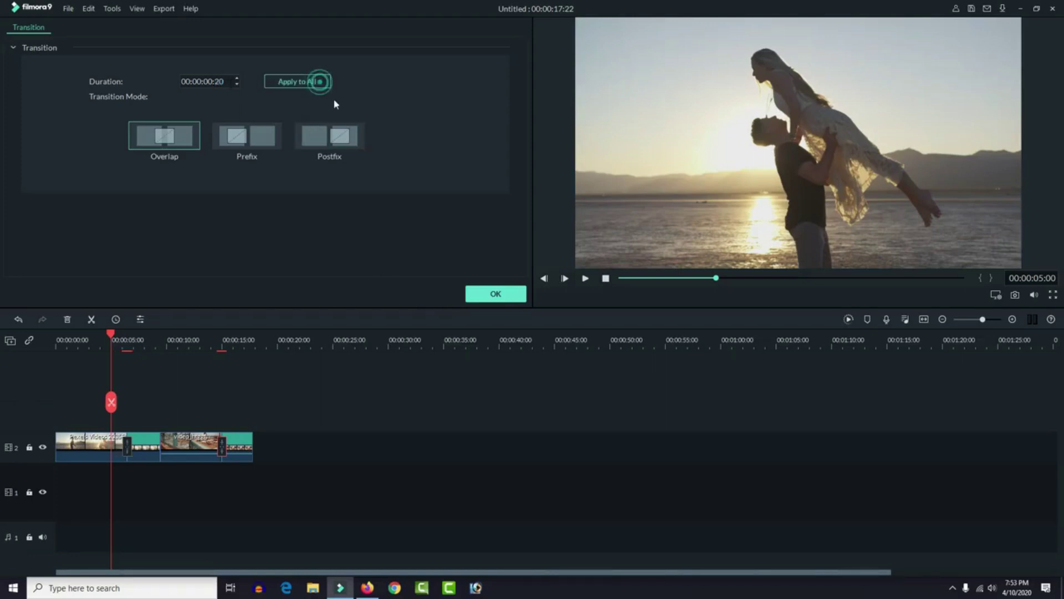
left_click(506, 297)
Play the sequence from 00:00:05:00 to check the Flash transitions, then return the playhead to 00:00:03:00.
left_click(586, 279)
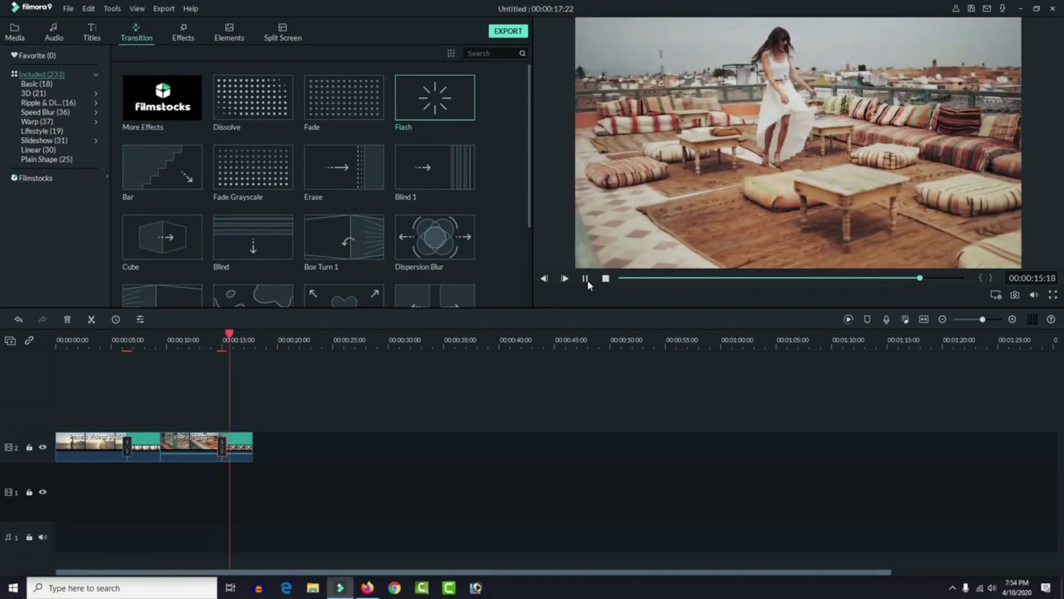
left_click(586, 279)
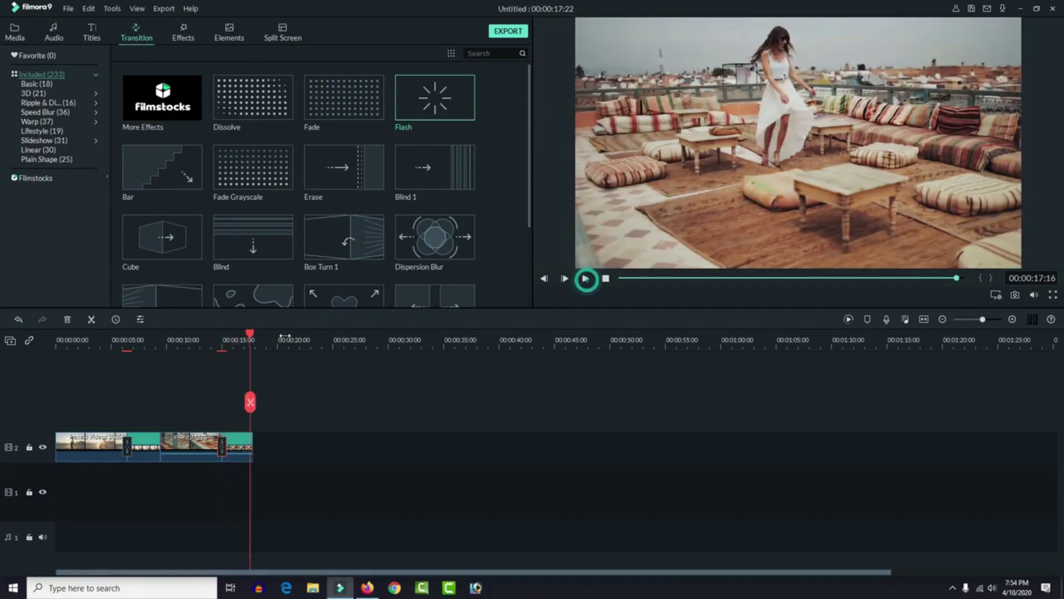
left_click_drag(249, 337, 88, 338)
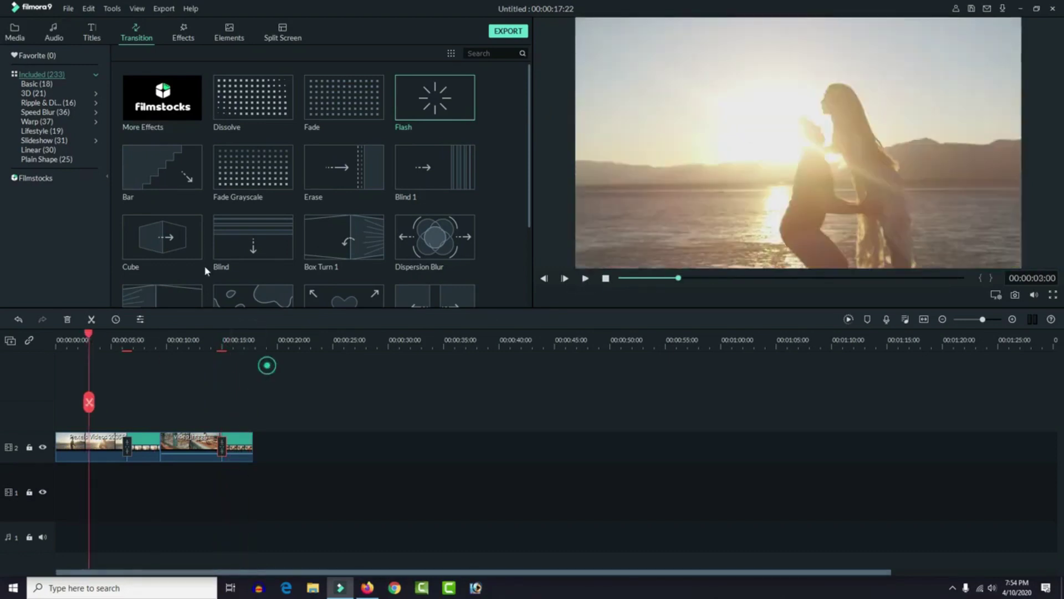
Add the Border effect on the track above the first freeze frame, aligning its start to 00:00:06:12.
left_click(186, 34)
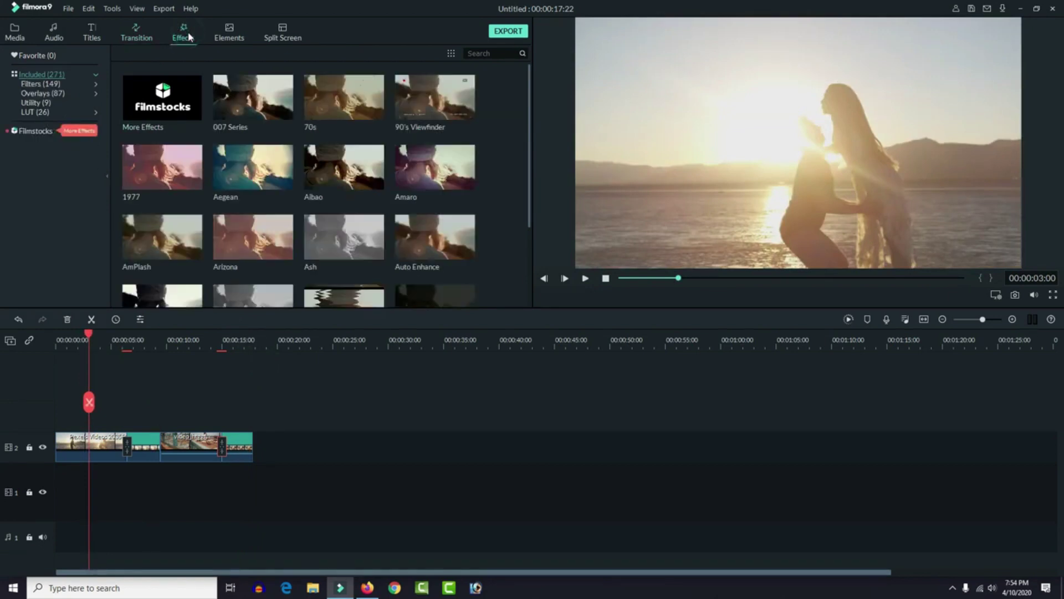
left_click(43, 77)
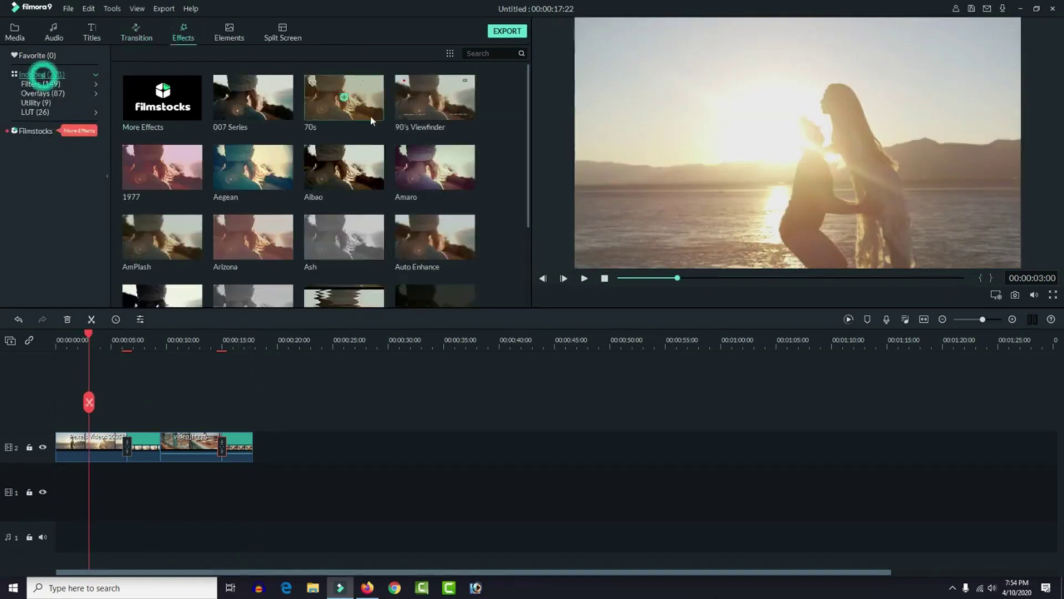
left_click_drag(528, 92, 525, 217)
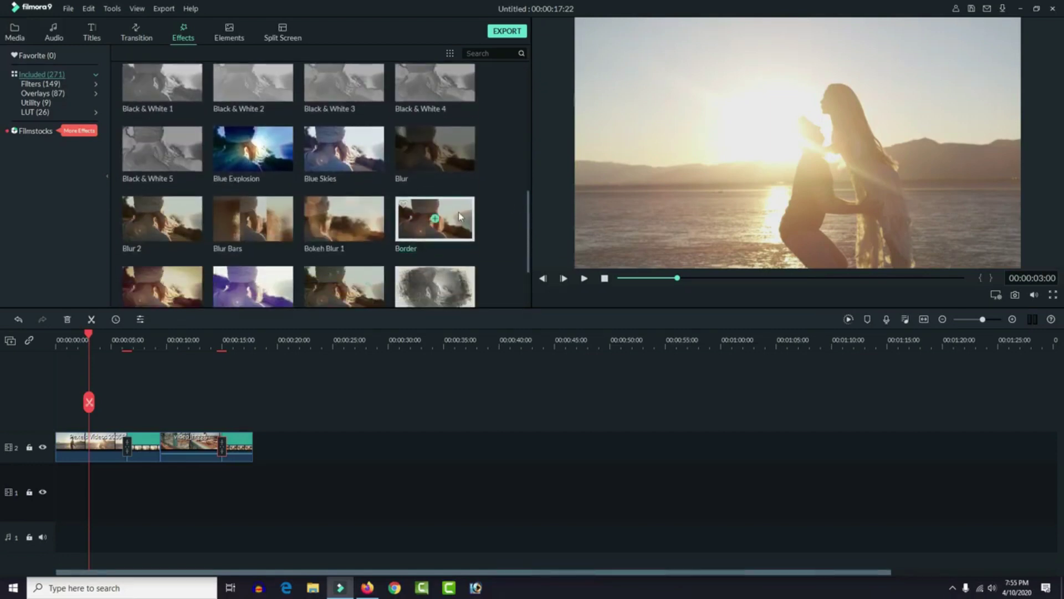
left_click_drag(450, 222, 128, 407)
left_click_drag(133, 340, 270, 340)
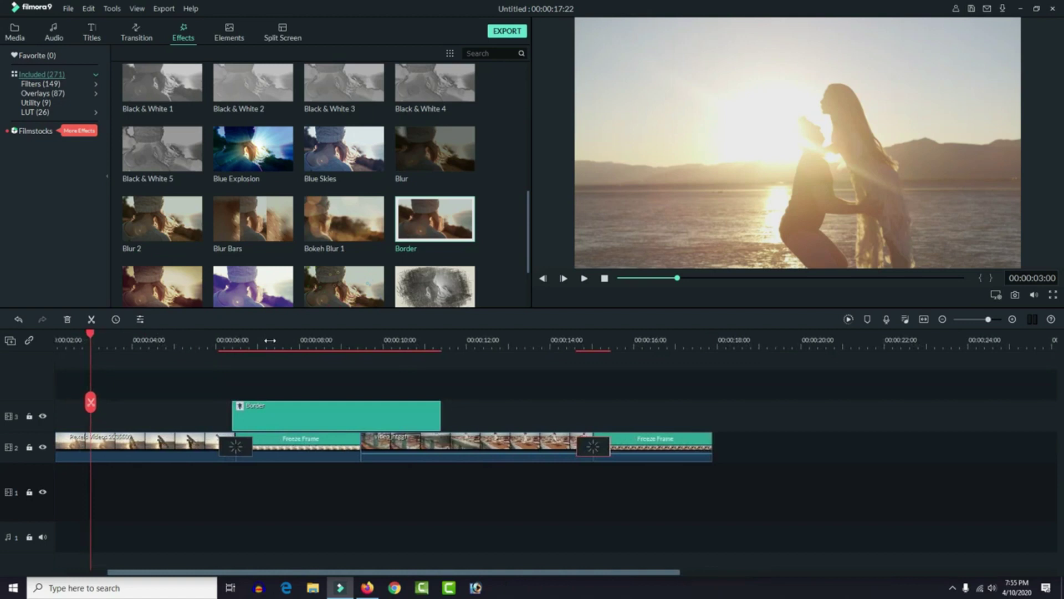
left_click_drag(91, 335, 234, 339)
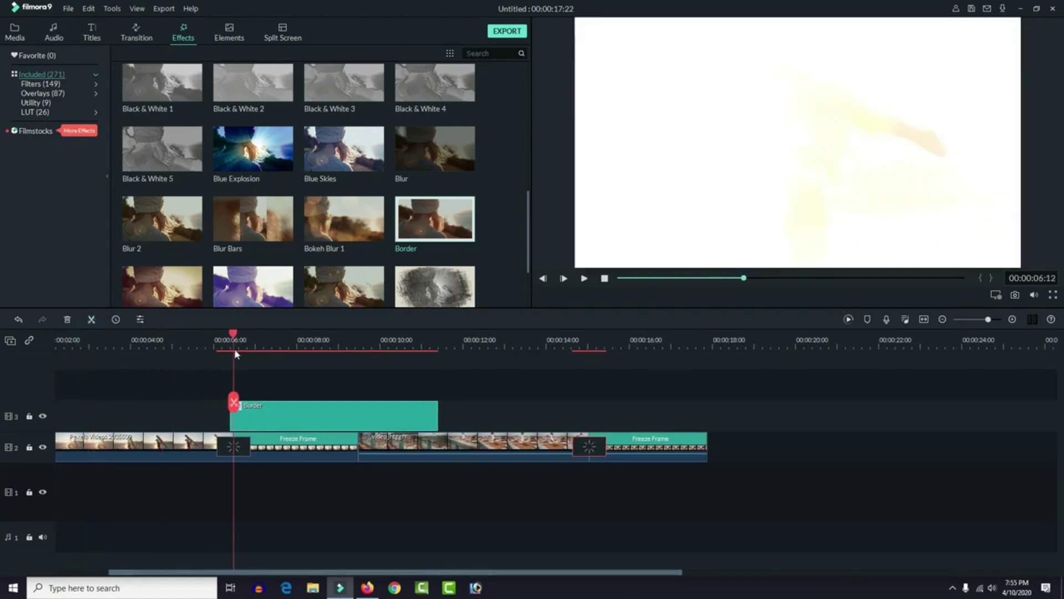
left_click_drag(252, 411, 259, 415)
Split the Border effect at the end of the first freeze frame, 00:00:09:12, and delete the excess.
left_click_drag(234, 339, 362, 388)
left_click_drag(361, 335, 359, 336)
left_click(358, 403)
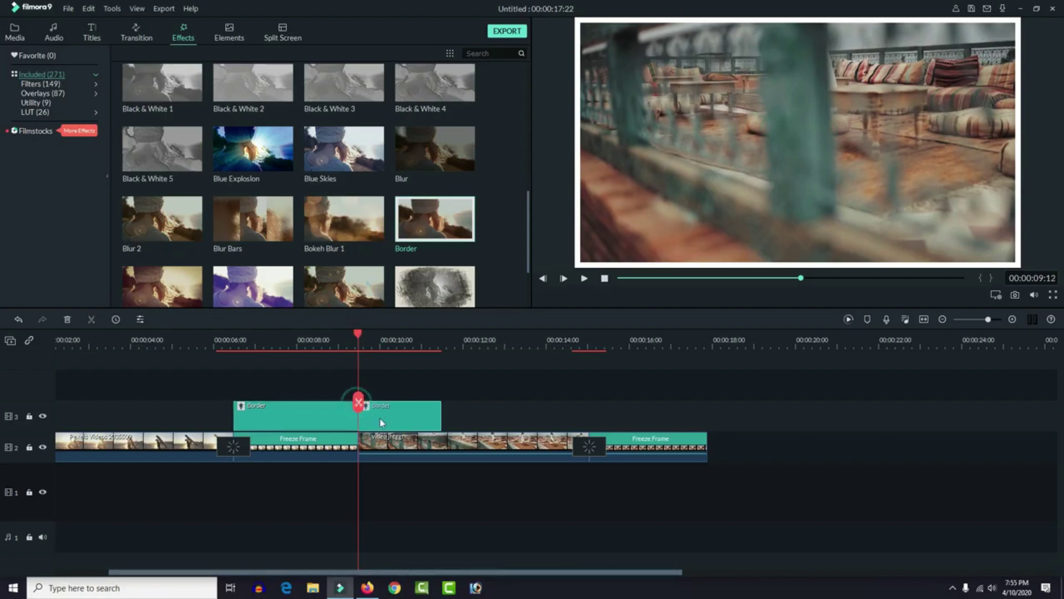
left_click(67, 320)
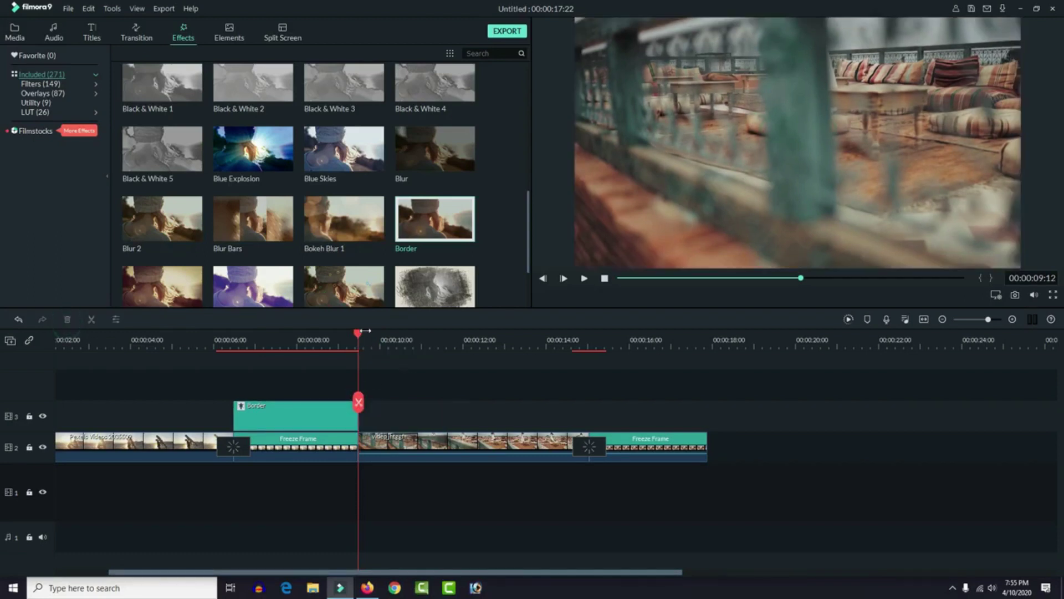
Add a Border effect above the second freeze frame from 00:00:15:01 and trim it to the freeze frame's end.
left_click_drag(359, 338, 589, 340)
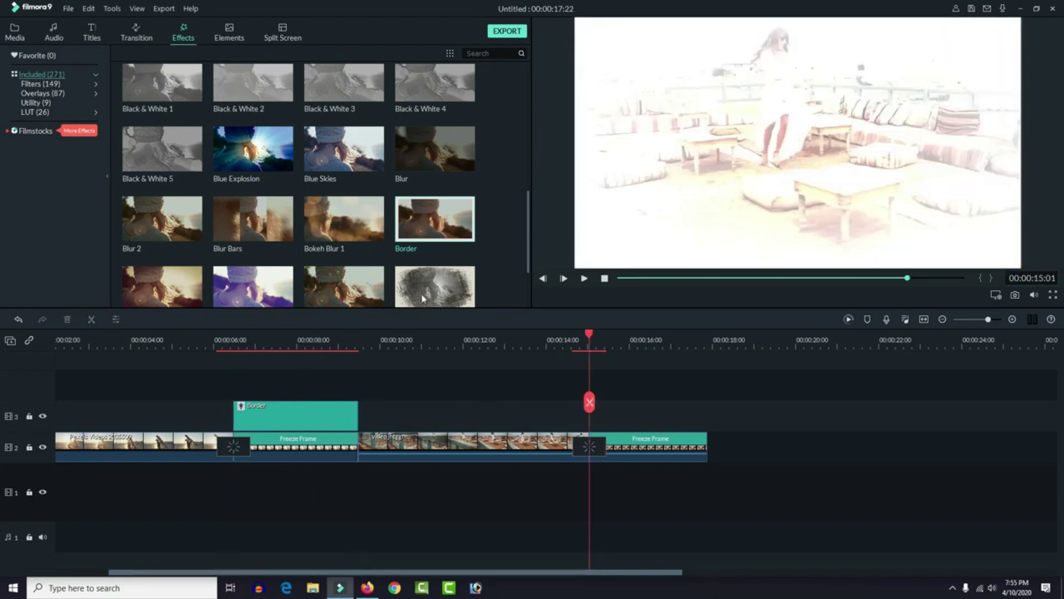
left_click_drag(530, 222, 515, 130)
left_click_drag(435, 178, 592, 424)
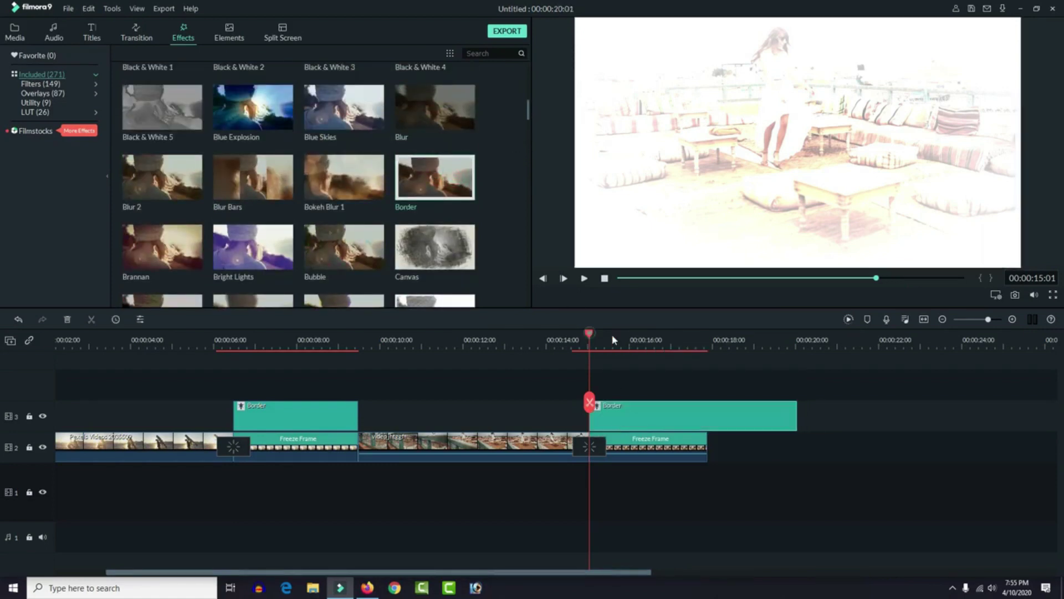
left_click_drag(613, 340, 710, 360)
left_click_drag(796, 416, 708, 416)
Move the playhead to 00:00:05:07 and render the timeline preview for smooth playback.
left_click(268, 340)
left_click(184, 373)
left_click(848, 319)
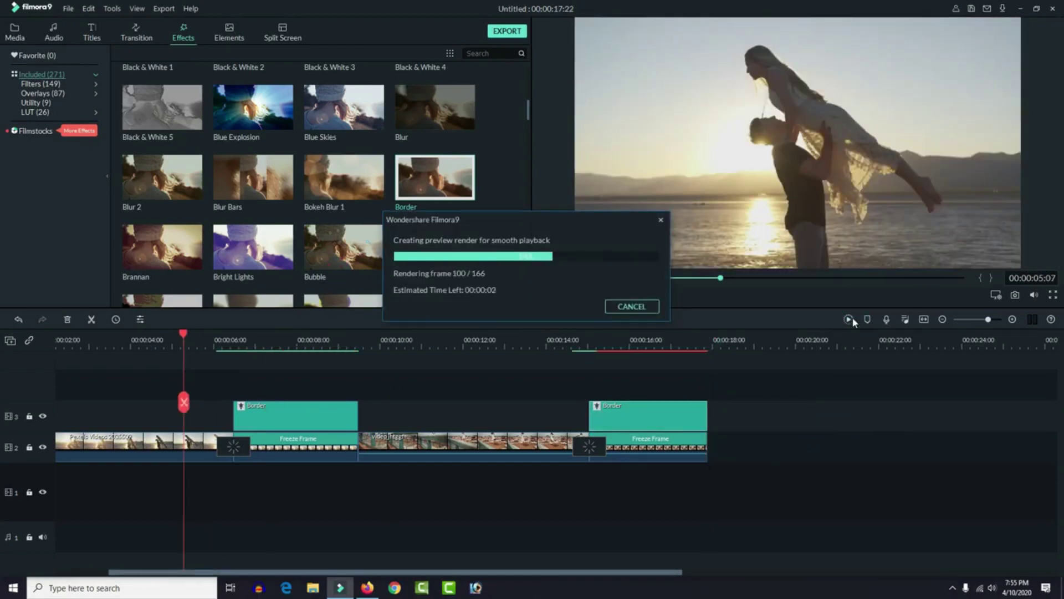
left_click(388, 397)
Play the rendered sequence twice from before the first freeze frame to review the flashes and borders.
left_click(584, 279)
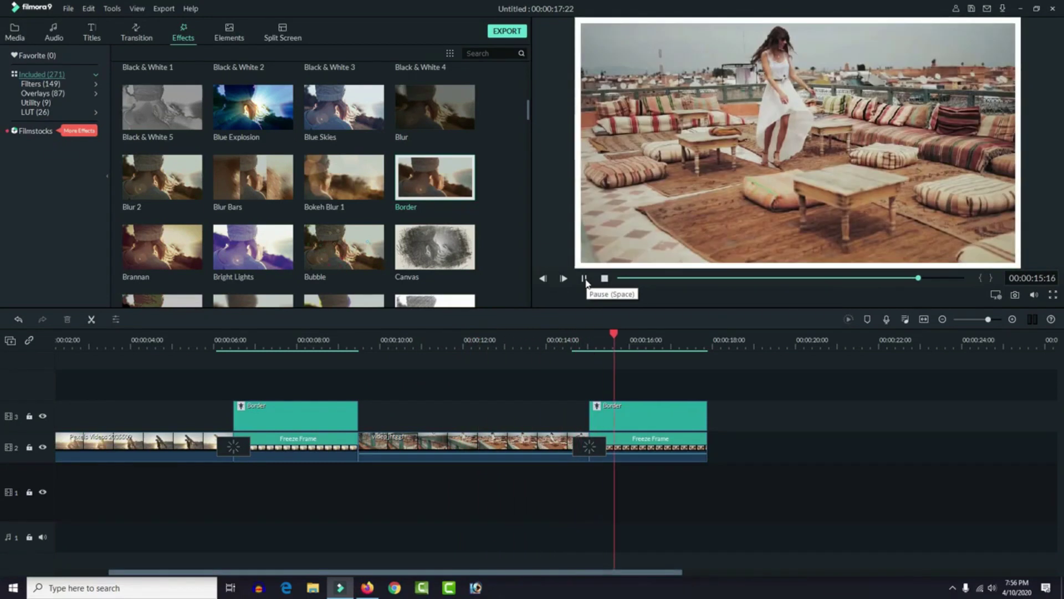
left_click(585, 279)
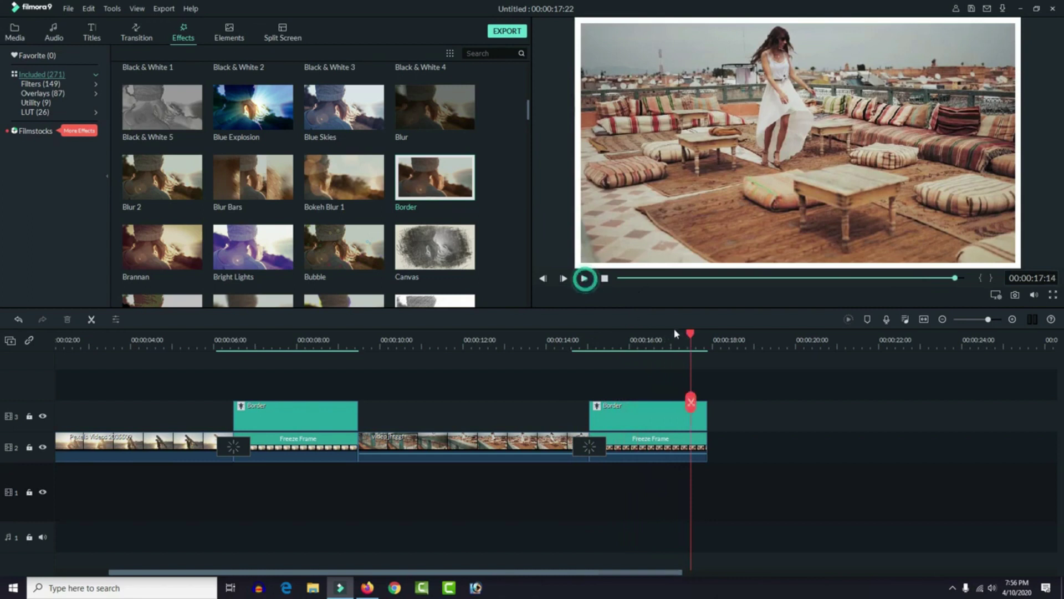
left_click_drag(692, 339, 190, 339)
left_click(584, 280)
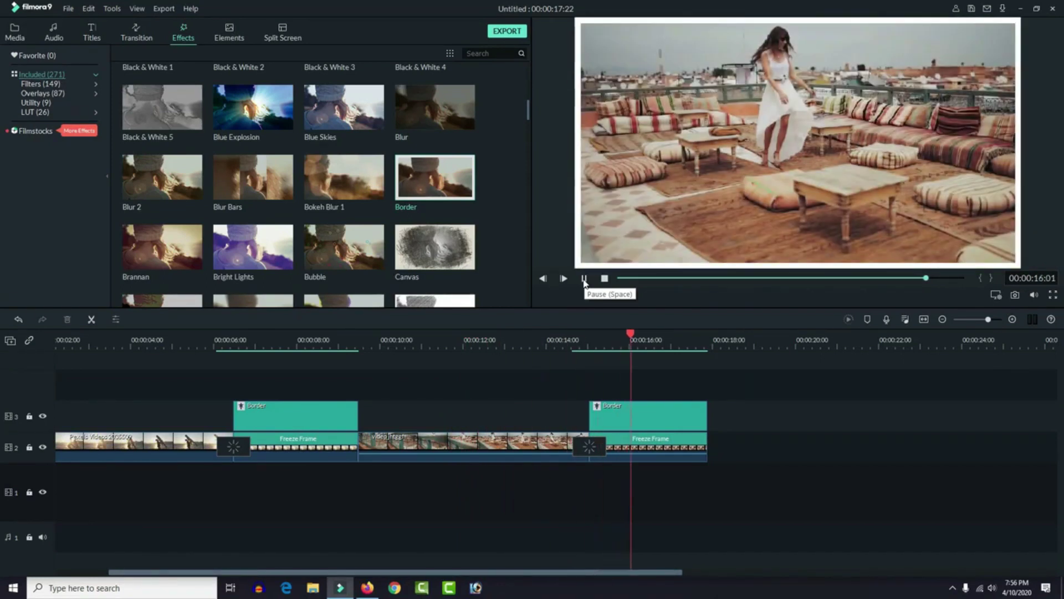
left_click(584, 280)
left_click_drag(627, 343, 183, 341)
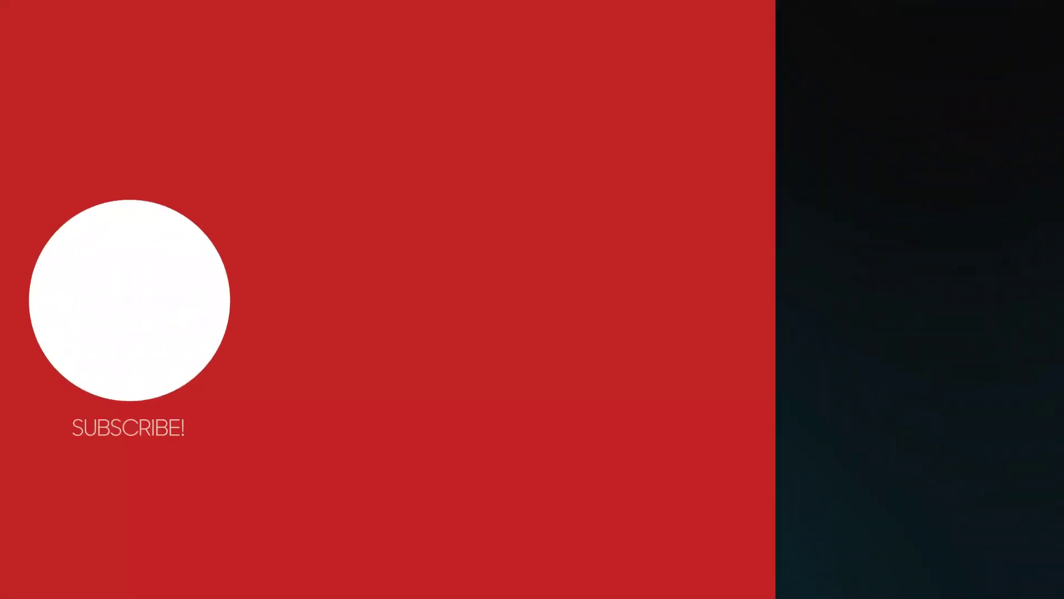